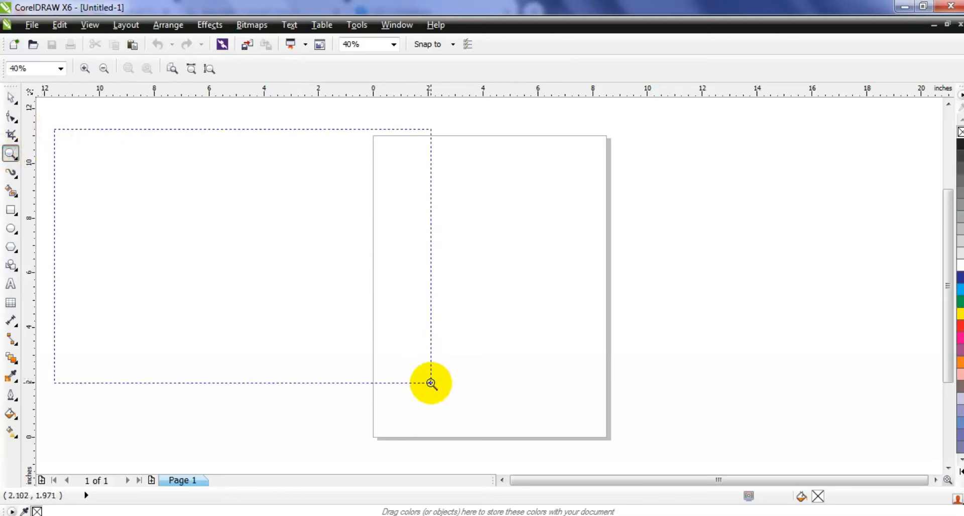
- Draw a long, thin rectangle about 9.66 inches wide and 0.44 inches high in the empty area left of the page
click(9, 213)
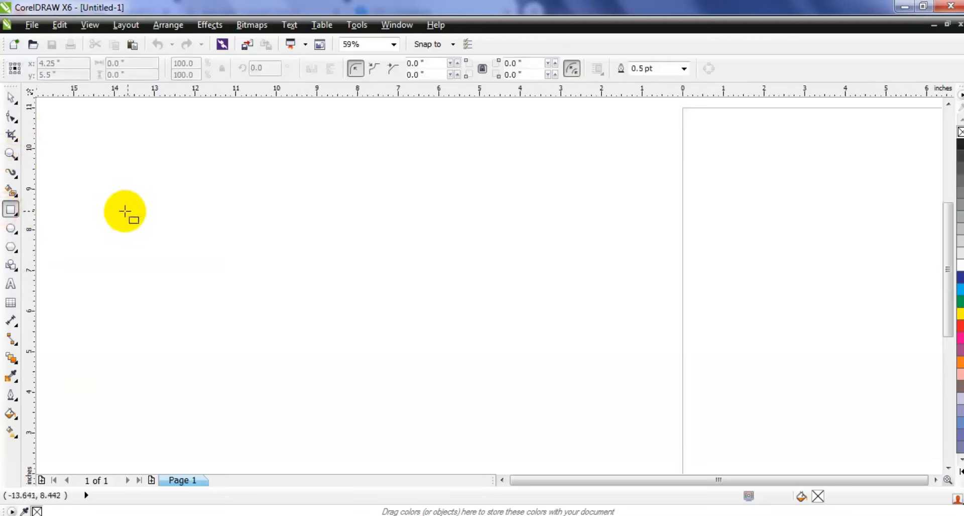
drag(111, 210, 492, 216)
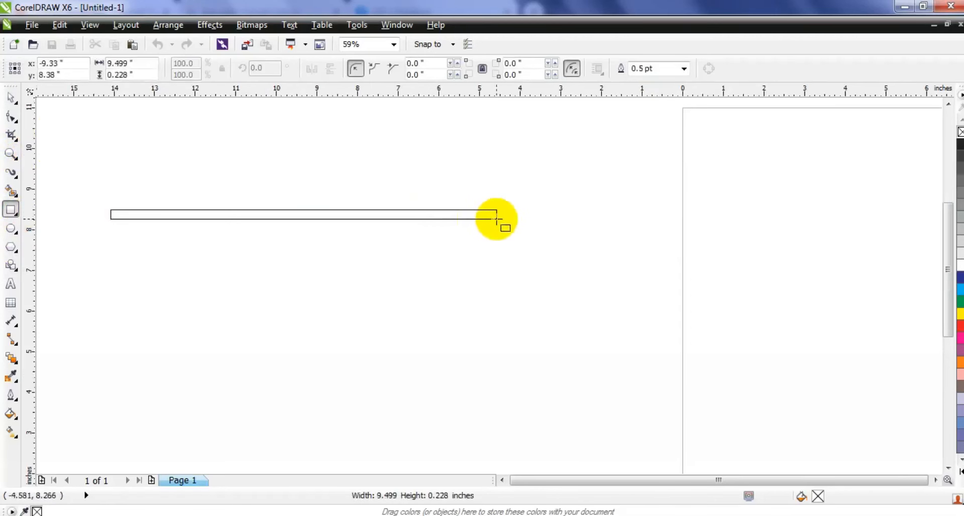
drag(497, 217, 503, 227)
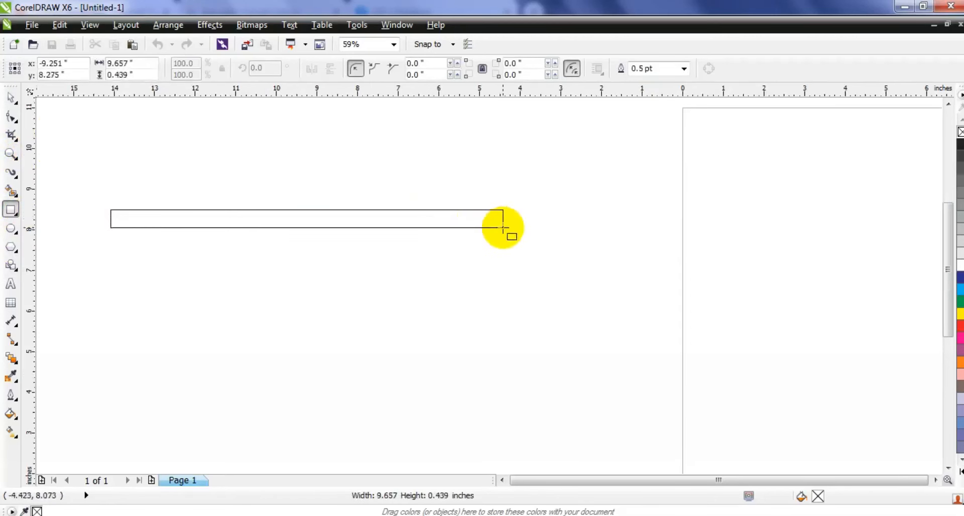
drag(504, 226, 503, 227)
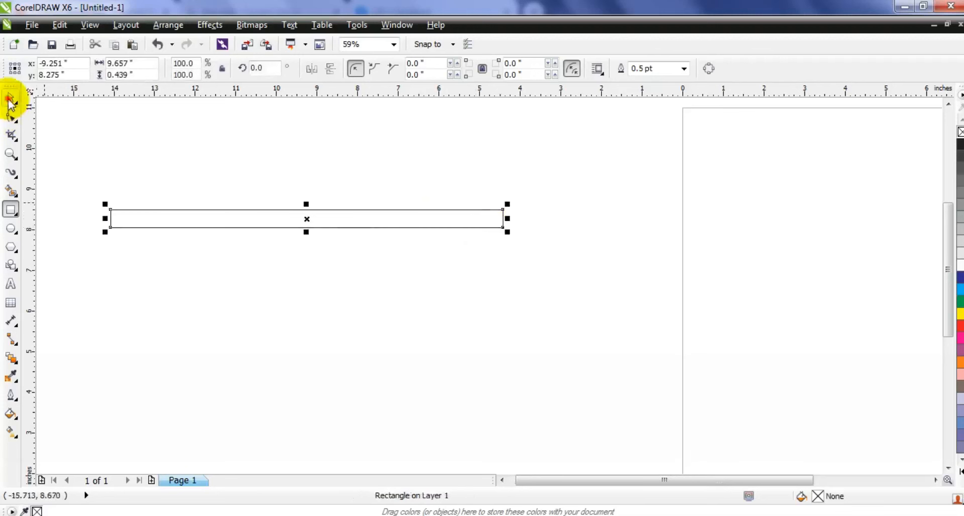
- Fill the rectangle with 50% black and flatten it to about 0.135 inches high, keeping its lower edge in place
click(9, 98)
click(961, 209)
key(shift+F2)
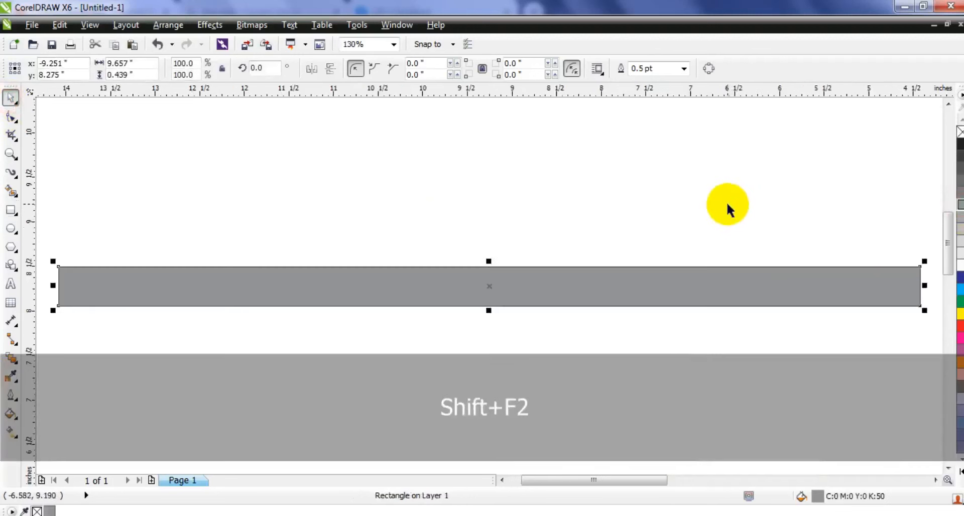
drag(488, 261, 485, 287)
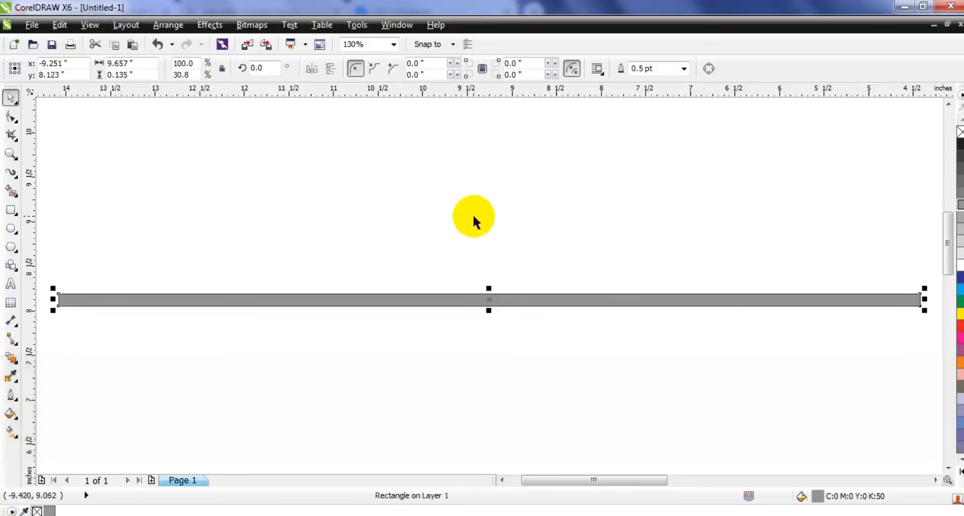
- Duplicate the bar and turn the copy into a shorter, taller bar with slanted ends, about 5.75 inches wide, over its right part
key(KP_Add)
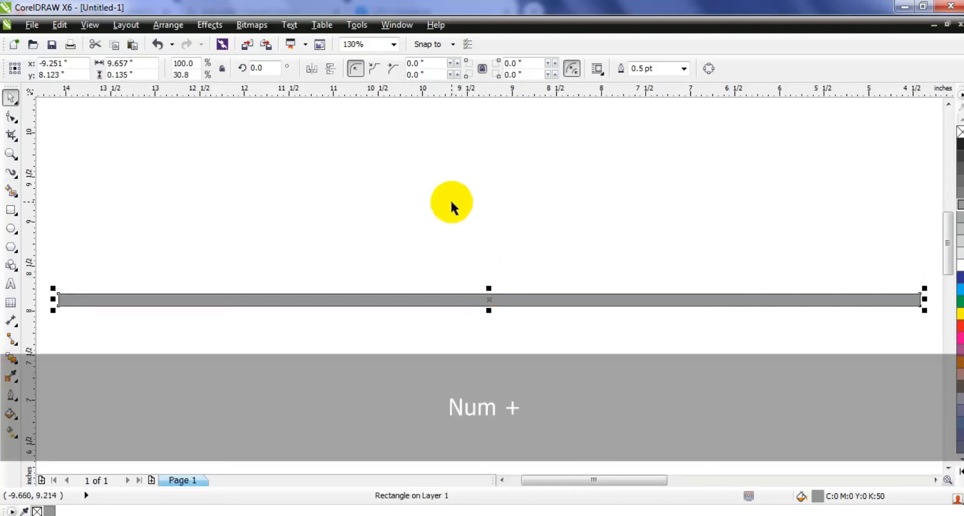
drag(57, 299, 403, 317)
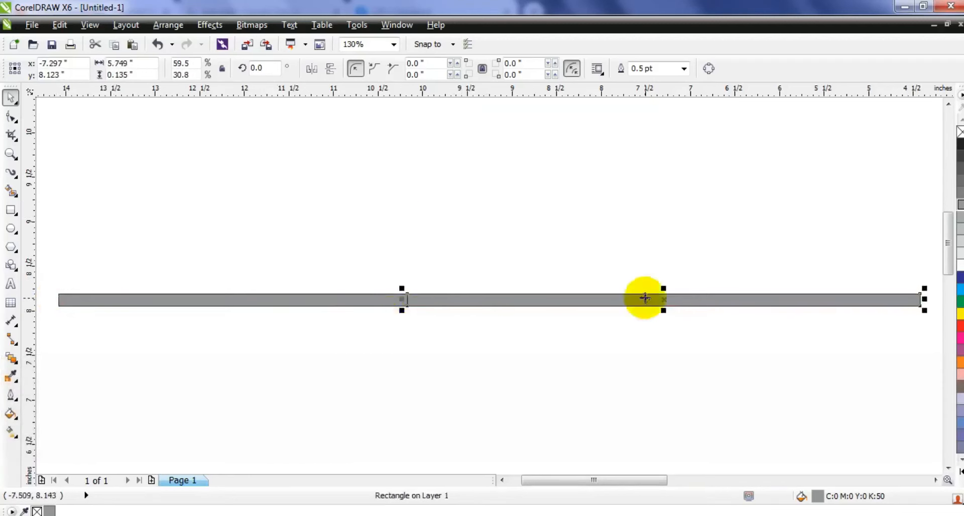
mouse_move(664, 288)
mouse_down()
mouse_move(663, 276)
mouse_move(672, 277)
mouse_up()
click(607, 292)
drag(657, 478, 685, 479)
click(577, 393)
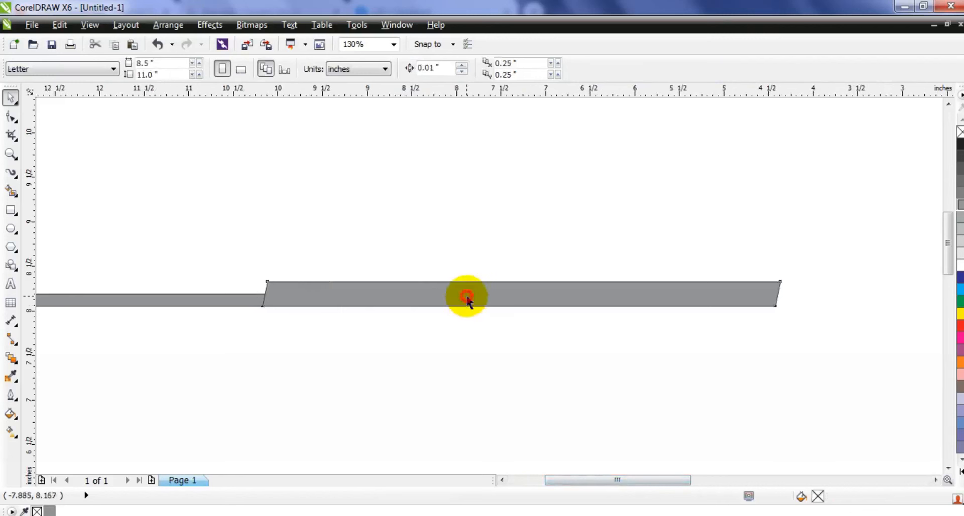
- Duplicate the slanted bar, shift the copy to the right, skew it further and make it about 0.44 inches high
click(466, 298)
key(KP_Add)
drag(468, 297, 527, 295)
drag(582, 276, 593, 260)
click(566, 271)
drag(510, 280, 573, 285)
mouse_move(658, 259)
mouse_down()
mouse_move(648, 276)
mouse_move(655, 271)
mouse_up()
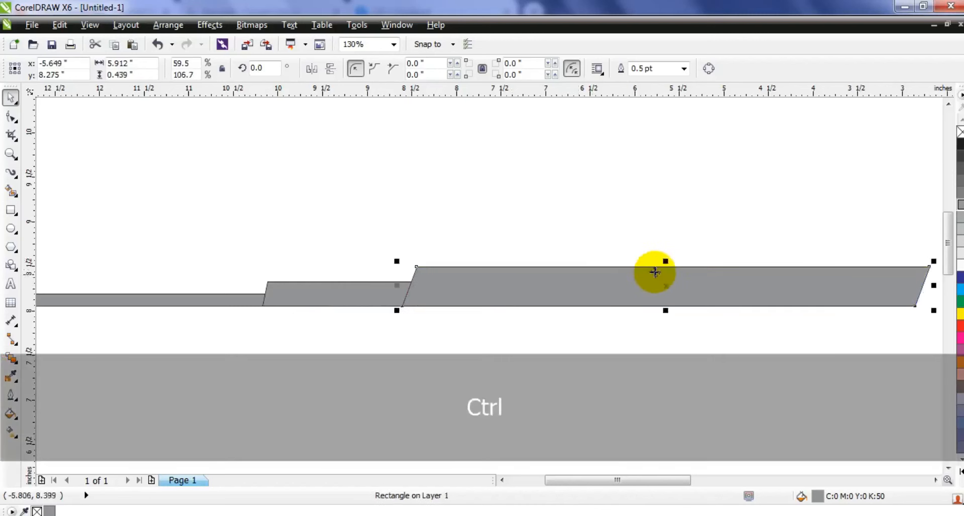
click(442, 258)
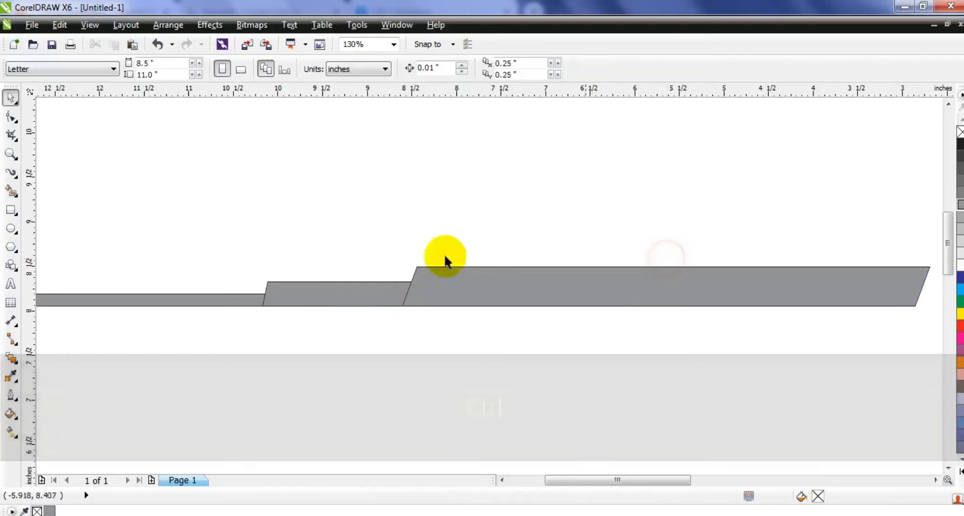
- Weld the three grey bars into one stepped shape
key(F3)
key(Escape)
drag(766, 232, 146, 294)
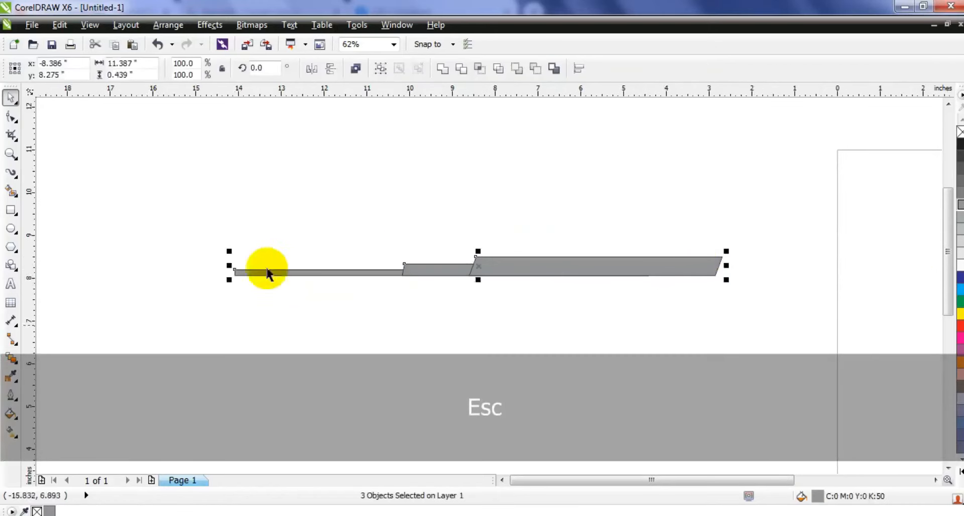
click(441, 70)
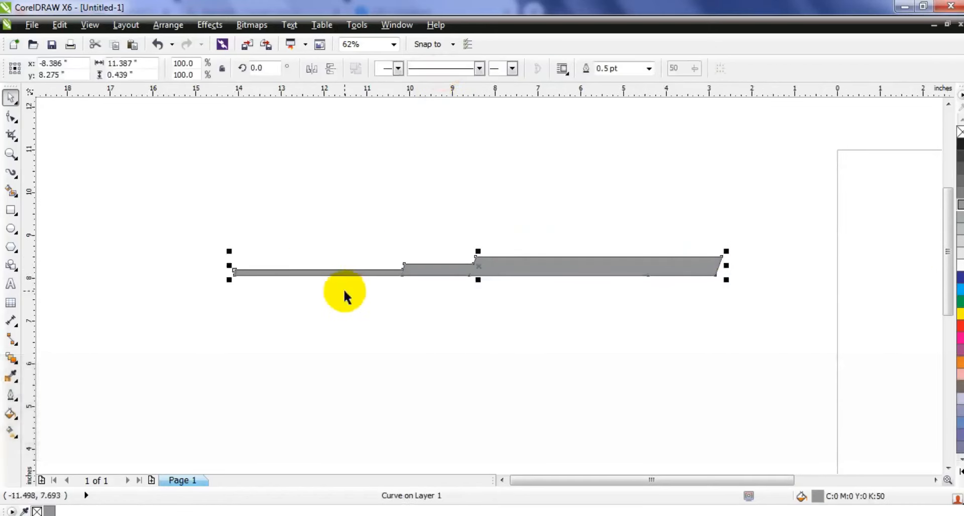
click(344, 292)
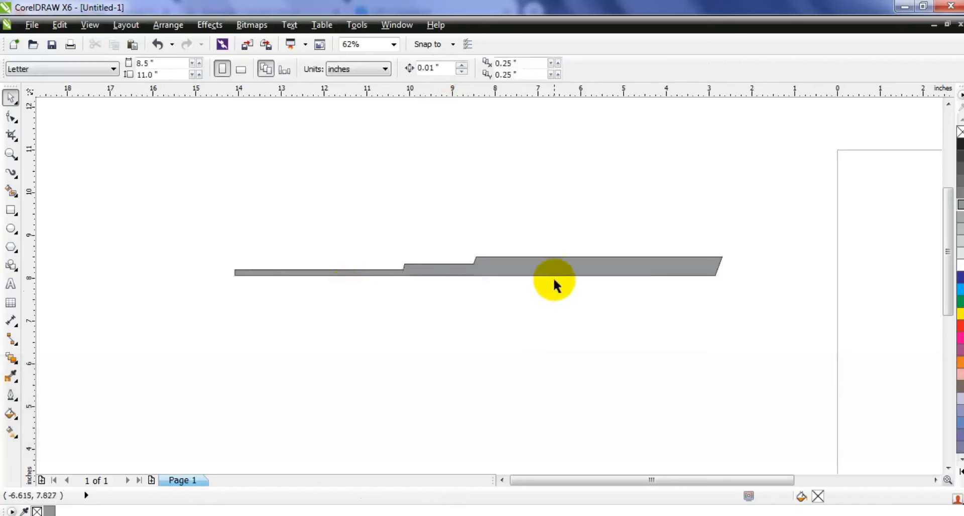
- Copy the stepped bar straight down with a narrow gap and repeat the duplication to build a stack of 16 bars
drag(561, 272, 556, 291)
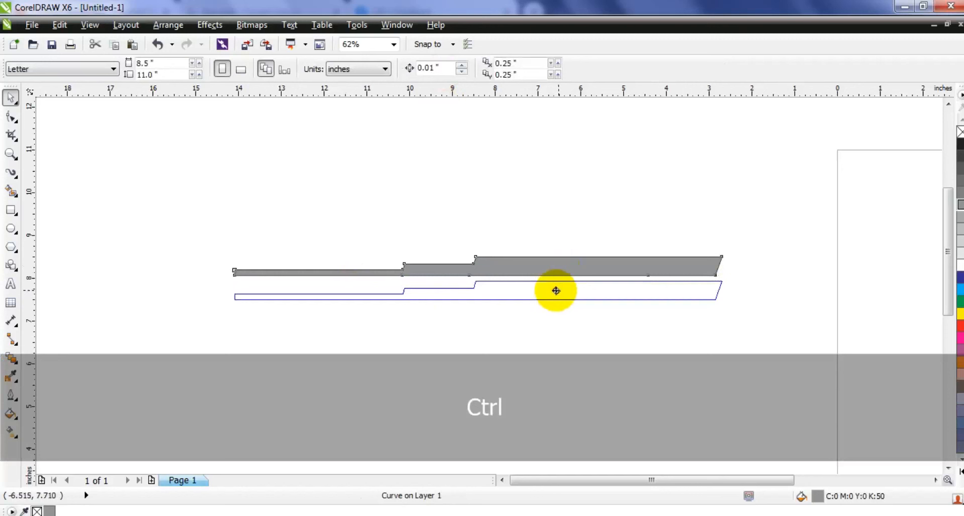
drag(556, 291, 554, 290)
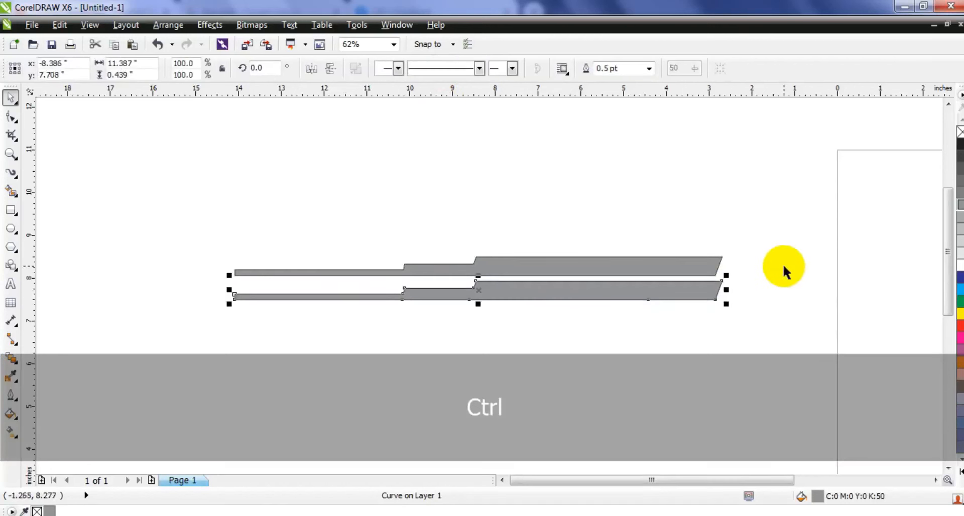
key(ctrl+r)
key(ctrl+r)
key(ctrl+r)
key(ctrl+r)
key(ctrl+r)
key(ctrl+r)
key(ctrl+r)
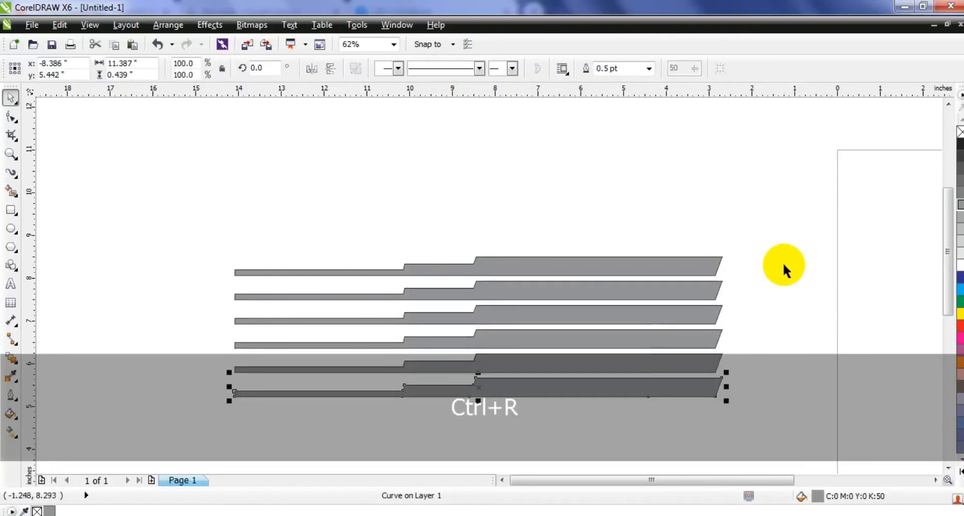
key(F3)
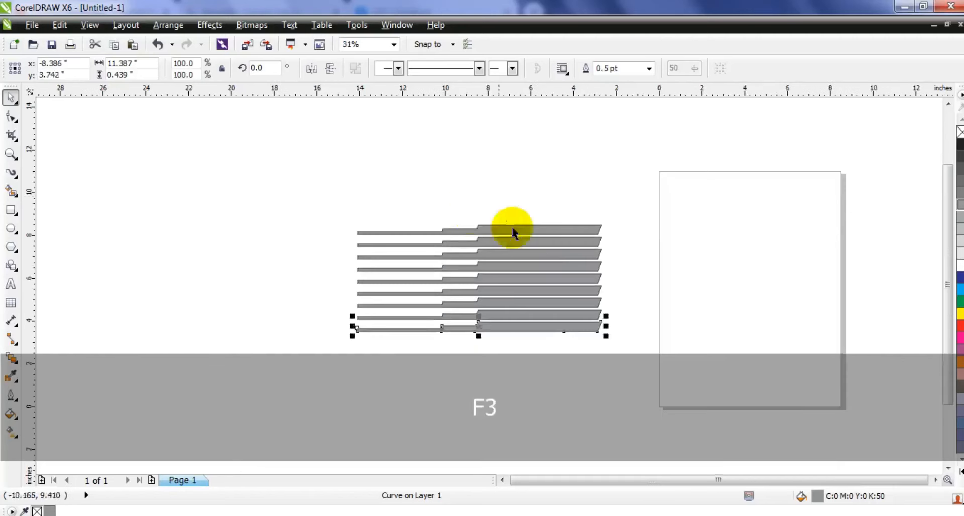
key(ctrl+r)
key(ctrl+r)
key(ctrl+r)
key(ctrl+r)
key(ctrl+r)
key(ctrl+r)
key(ctrl+r)
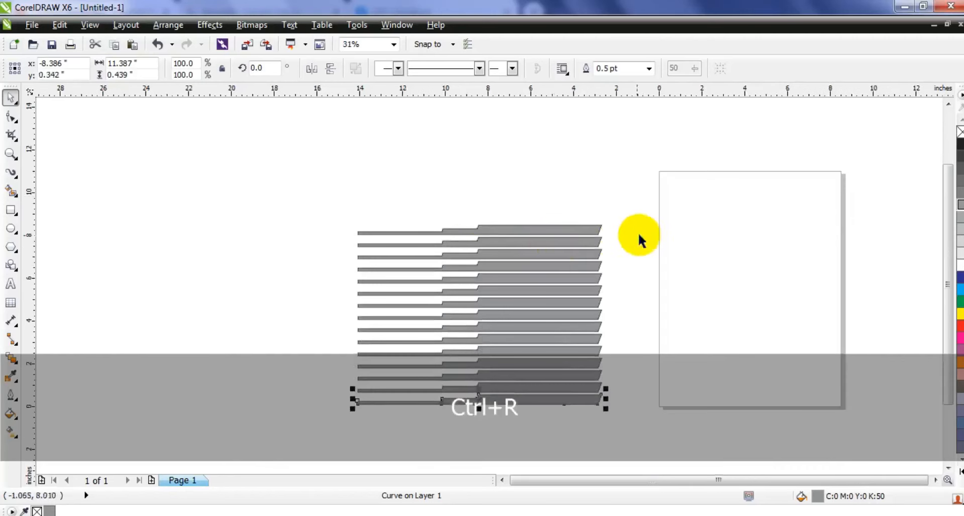
- Stagger the stacked bars by shifting them horizontally by varying amounts to the left and right, keeping their vertical spacing
drag(656, 198, 219, 446)
key(shift+F2)
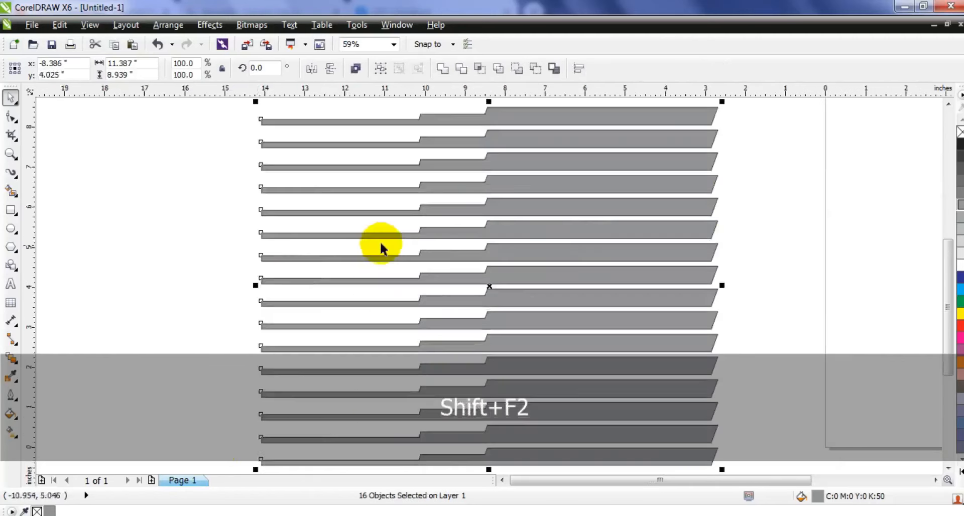
key(Escape)
drag(507, 143, 463, 186)
mouse_move(500, 215)
mouse_down()
mouse_move(531, 205)
mouse_move(496, 231)
mouse_up()
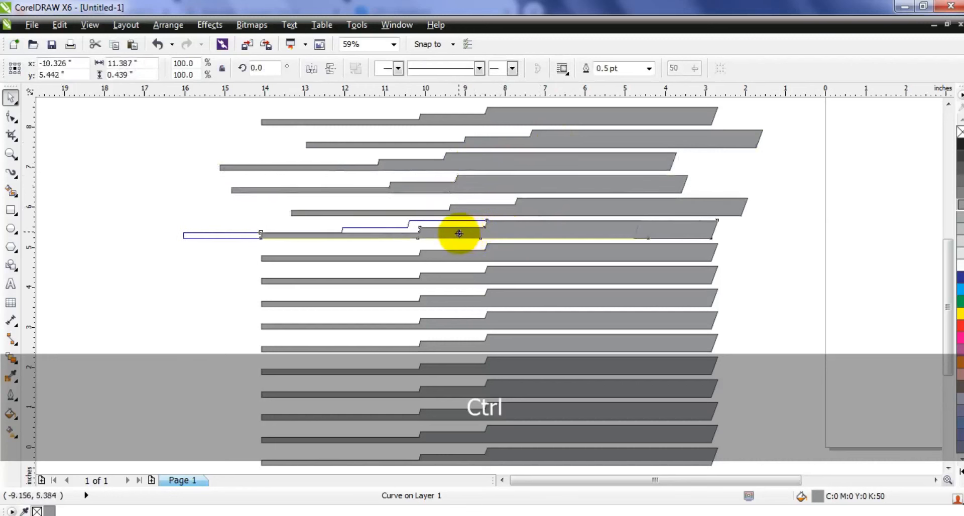
drag(463, 232, 463, 233)
drag(518, 252, 456, 344)
click(545, 284)
click(544, 280)
drag(546, 363, 573, 361)
drag(538, 398, 525, 454)
- Weld all the staggered bars into a single curve and fill it with black
key(F3)
key(Escape)
drag(745, 362, 356, 138)
click(437, 71)
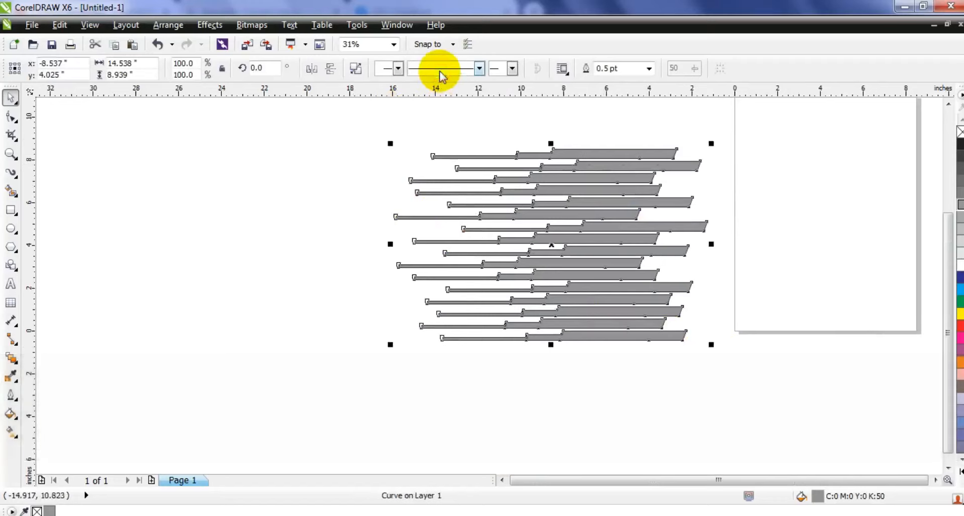
click(957, 144)
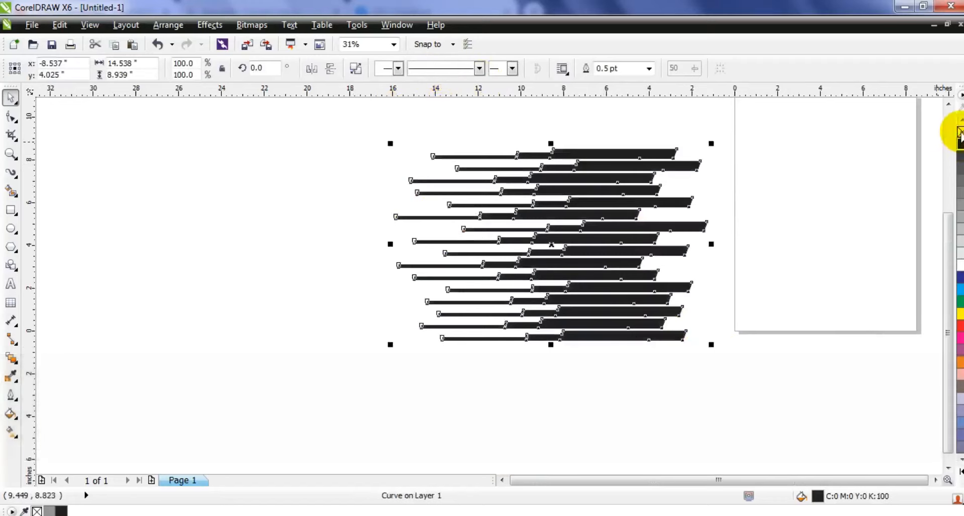
click(821, 269)
- Paste the head silhouette bitmap and convert it to a vector with an outline trace for a low quality image
key(ctrl+v)
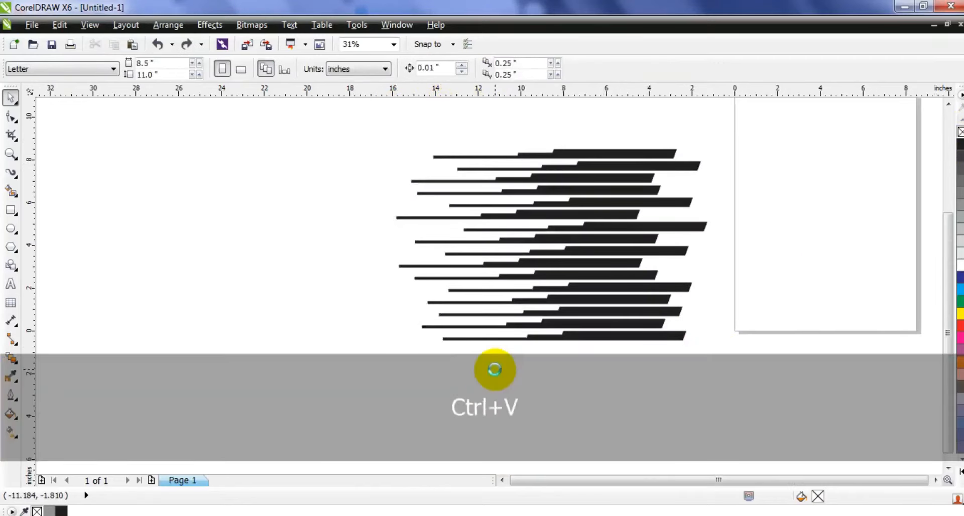
right_click(829, 223)
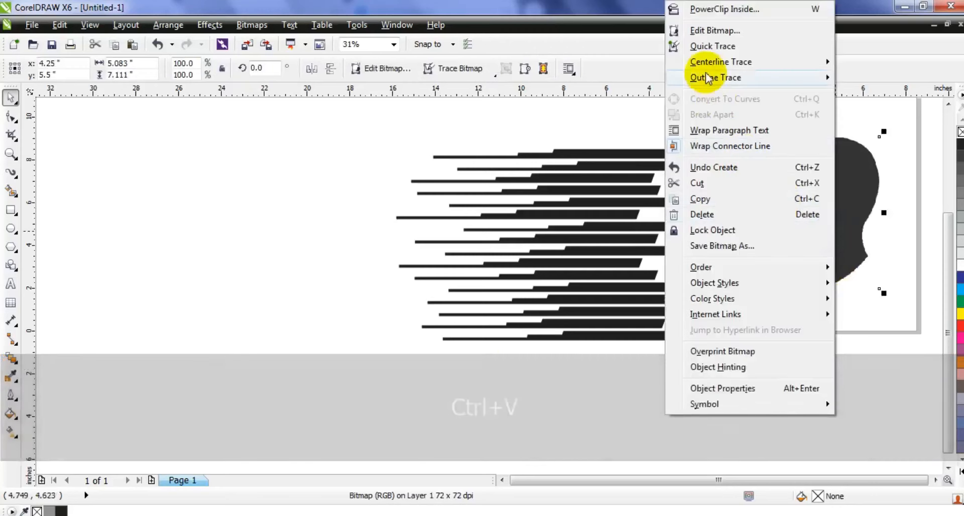
mouse_move(708, 78)
click(628, 142)
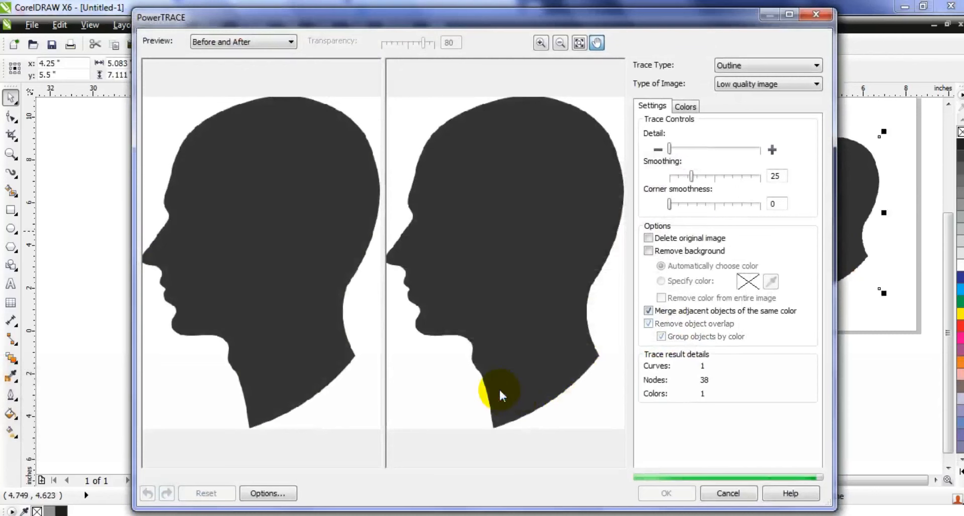
click(675, 494)
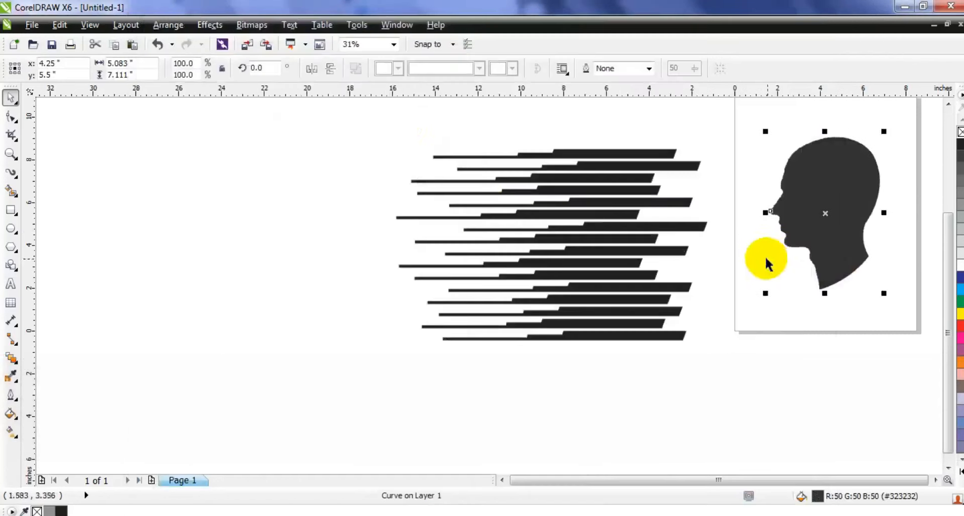
- Move the traced head to the left of the black bars and delete the original bitmap from the page
drag(798, 190, 246, 202)
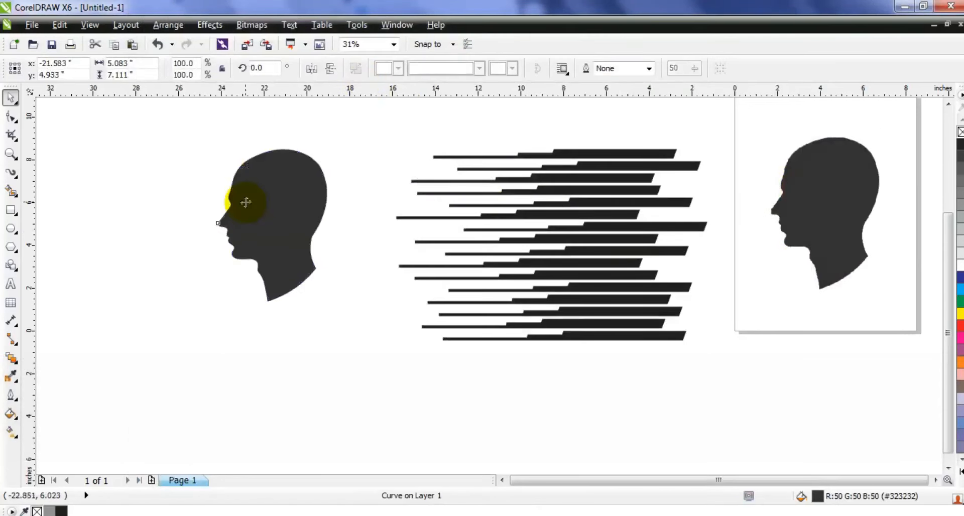
click(809, 234)
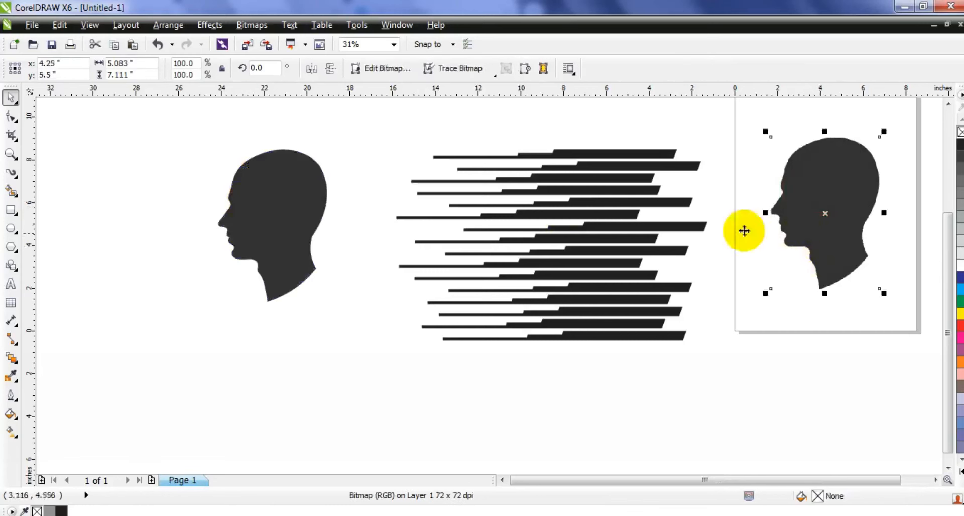
key(Delete)
- Mirror the traced head horizontally so that it faces the bars
click(274, 183)
click(312, 69)
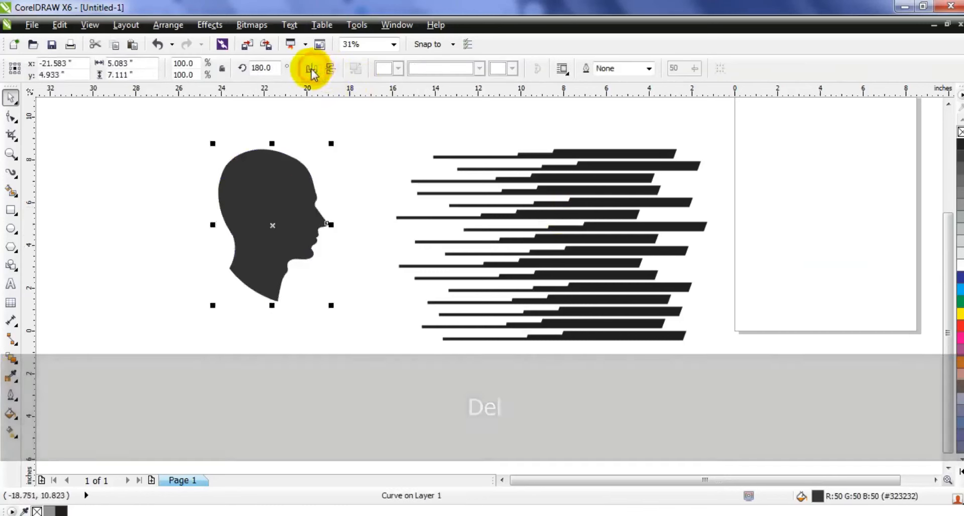
click(11, 120)
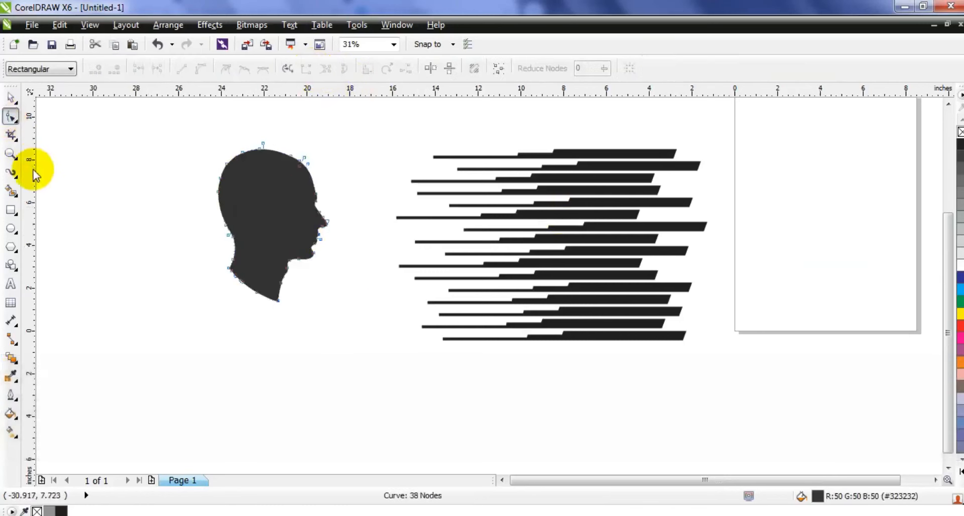
click(10, 98)
- Give the head an 8.0 pt red outline and remove its fill
click(649, 69)
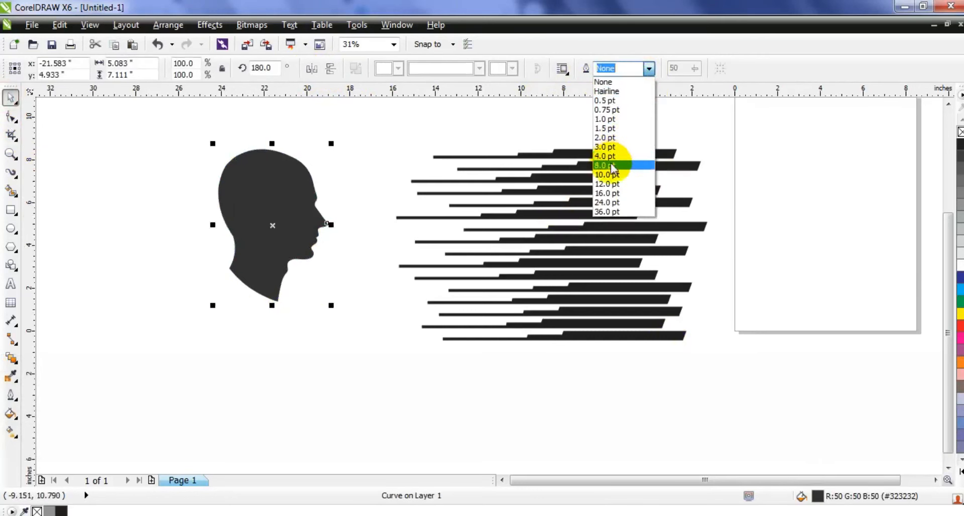
click(612, 166)
click(960, 132)
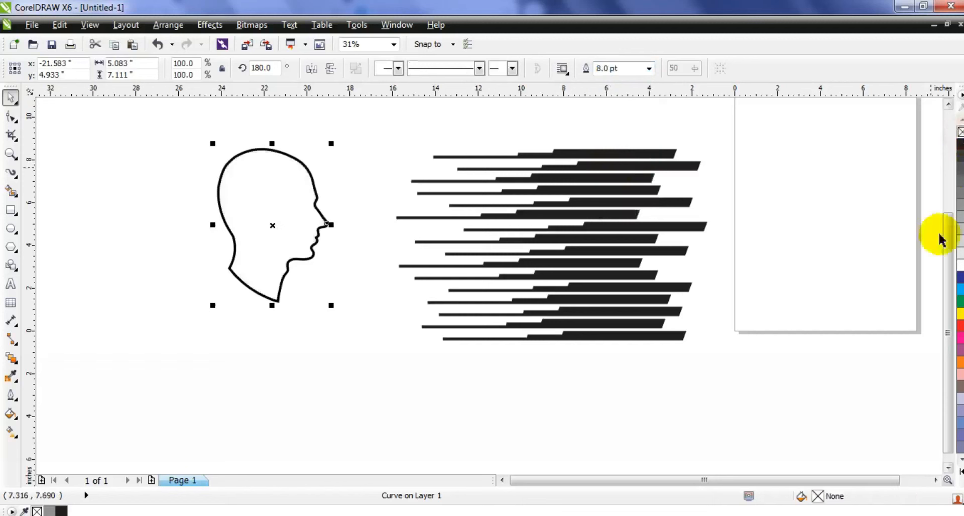
right_click(960, 326)
- Enlarge the red head outline proportionally to about 121.4% and place it over the middle of the black bars
drag(331, 305, 355, 338)
drag(285, 246, 560, 281)
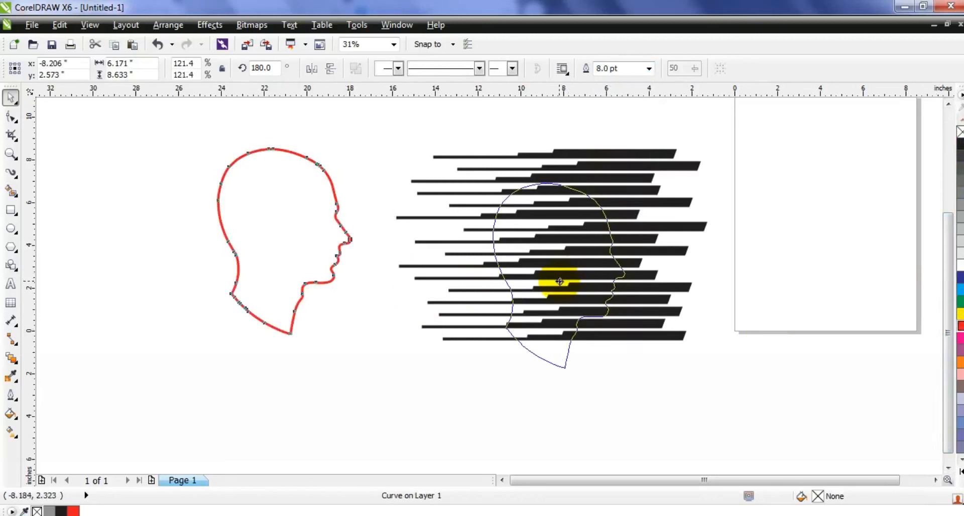
drag(561, 281, 557, 268)
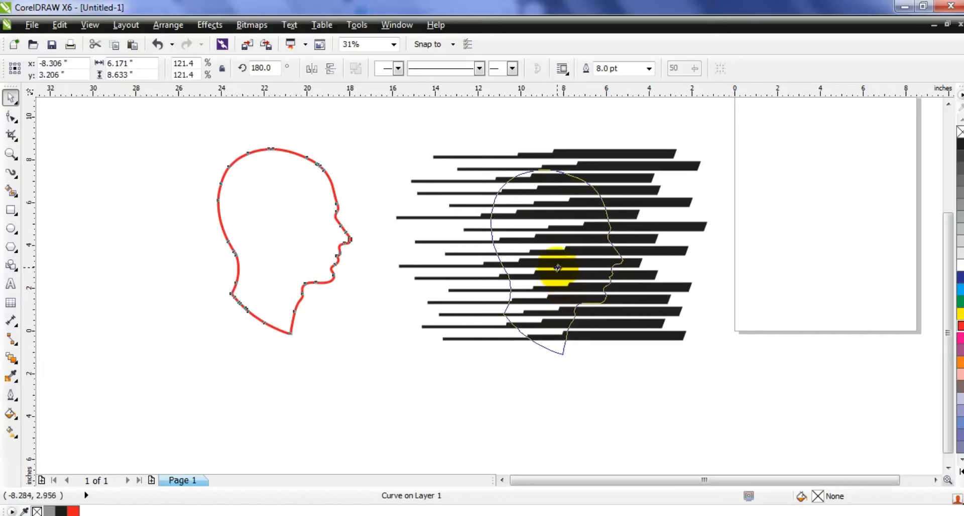
drag(557, 268, 558, 268)
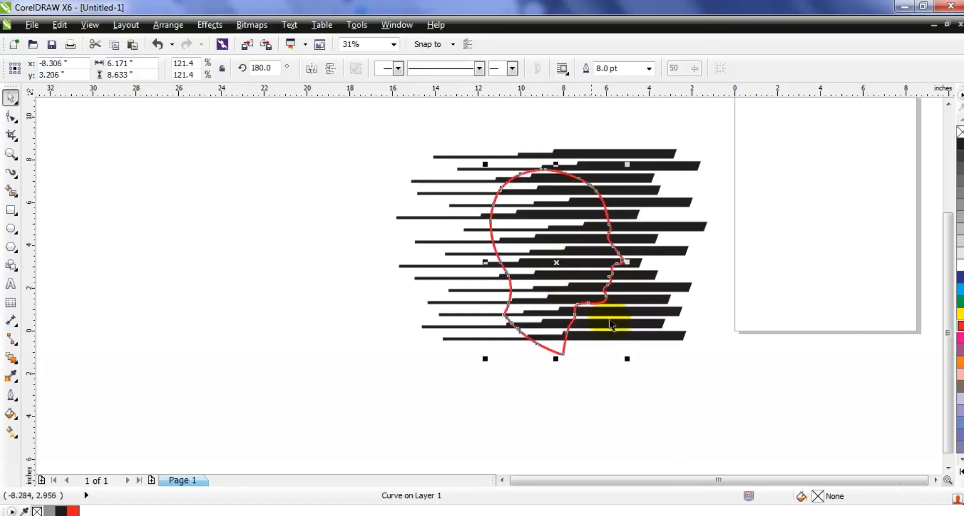
- Intersect the head outline with the black bars, and move the red outline and the intersected striped head clear of the bars
drag(668, 133, 257, 398)
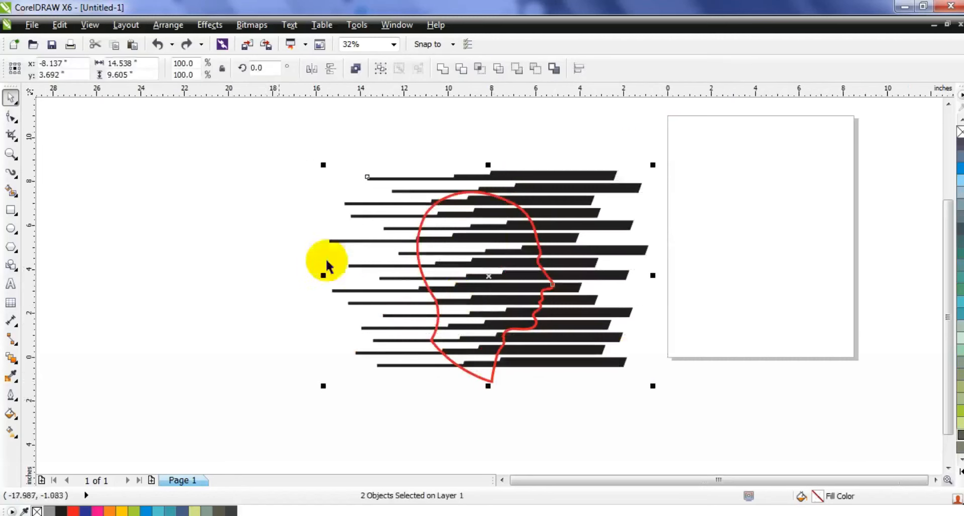
click(479, 69)
click(490, 130)
drag(461, 198, 719, 208)
drag(517, 263, 899, 323)
- Delete the leftover bars and the red head outline, placing the striped head in the empty area beside the page
drag(665, 174, 312, 401)
key(Delete)
drag(904, 344, 562, 273)
click(613, 334)
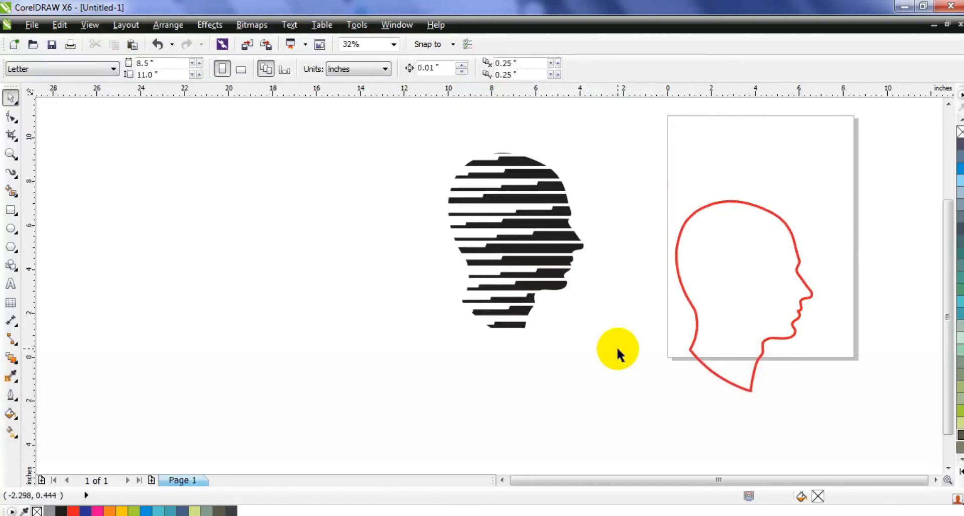
click(11, 154)
mouse_move(408, 129)
mouse_down()
mouse_move(585, 307)
mouse_move(656, 346)
mouse_up()
key(Delete)
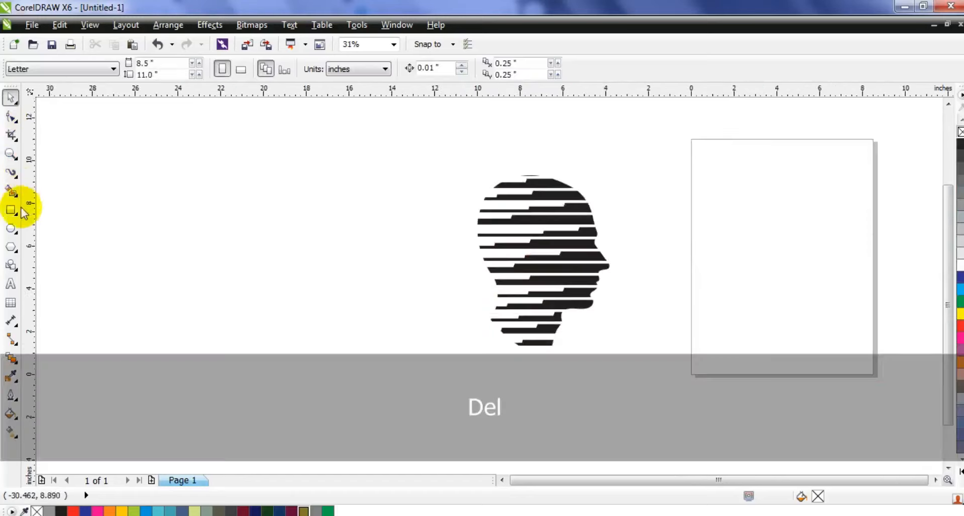
- Draw a square about 13.9 inches wide around the striped head, fill it with black and send it to the back
click(10, 210)
drag(389, 115, 553, 413)
click(11, 99)
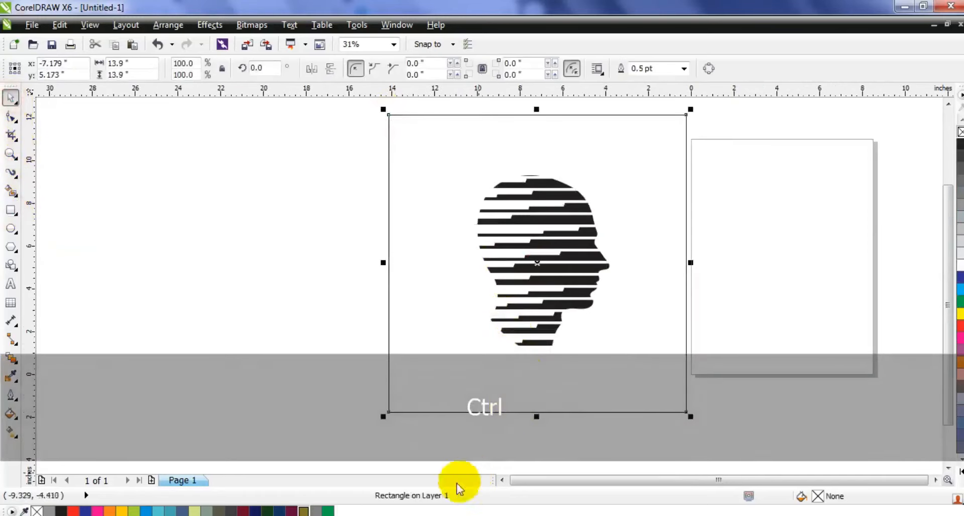
click(960, 472)
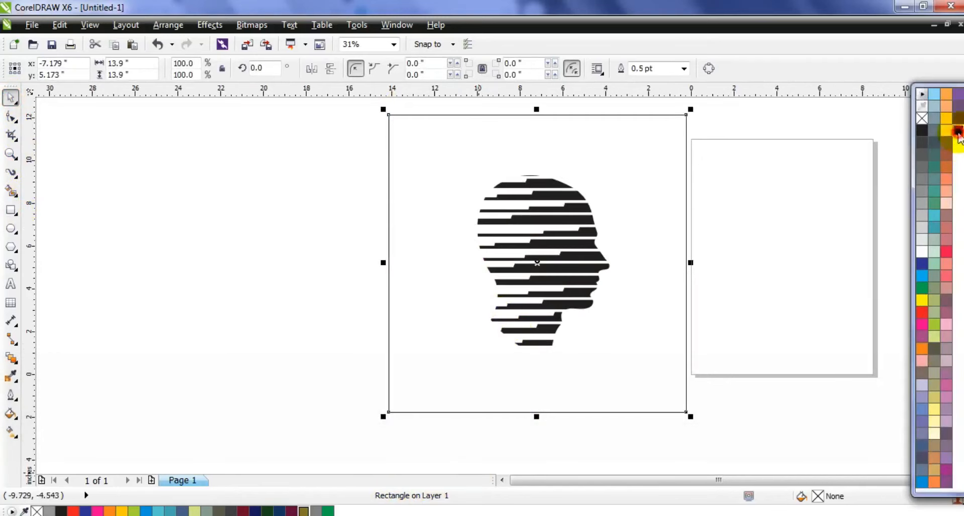
click(958, 131)
key(shift+Page_Down)
- Fill the striped head with white so it contrasts with the black background square
drag(738, 154, 424, 362)
scroll(551, 289, up, 1)
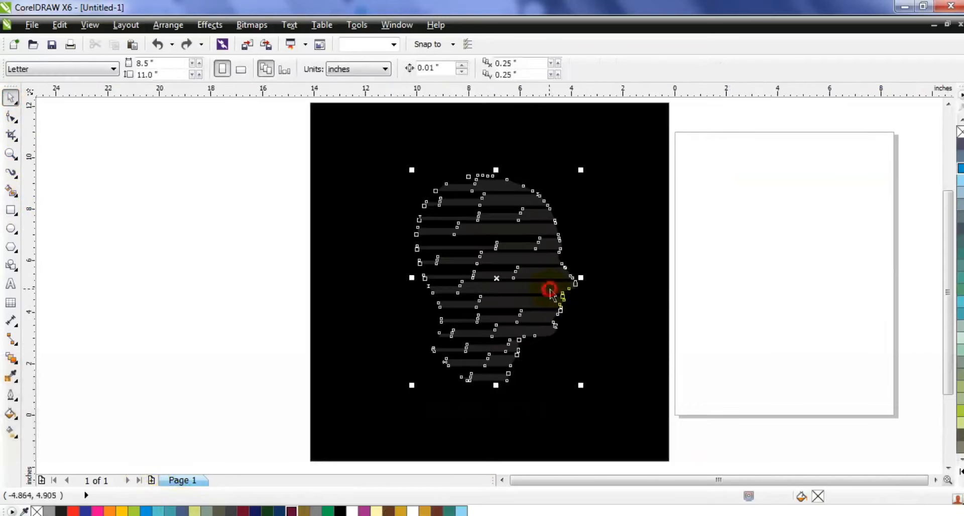
click(960, 472)
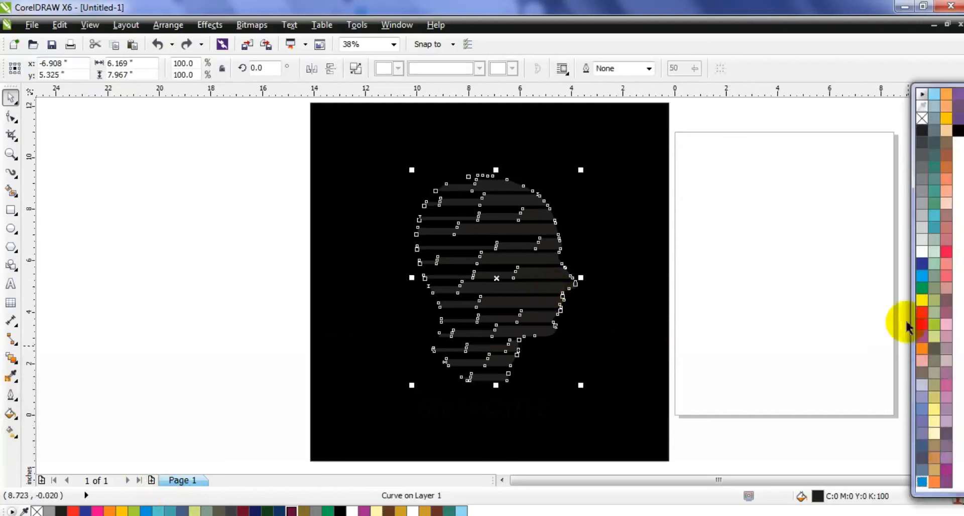
click(919, 252)
key(shift+F2)
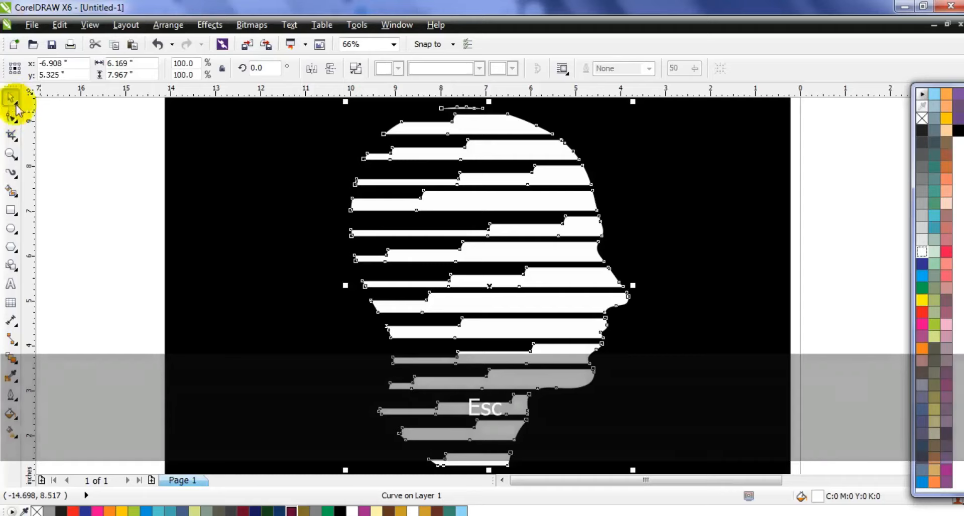
- Shift the white striped head horizontally to the left by about 0.3 inches
click(11, 98)
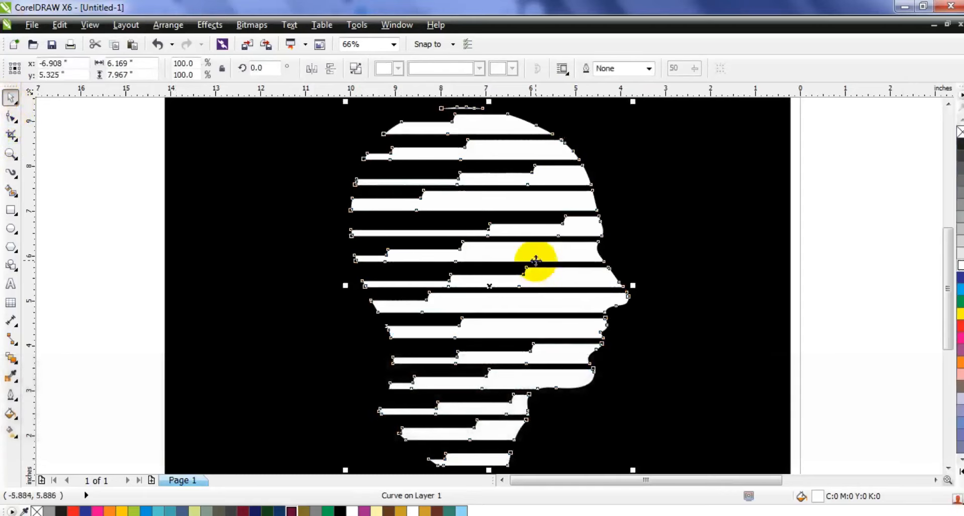
drag(535, 261, 521, 260)
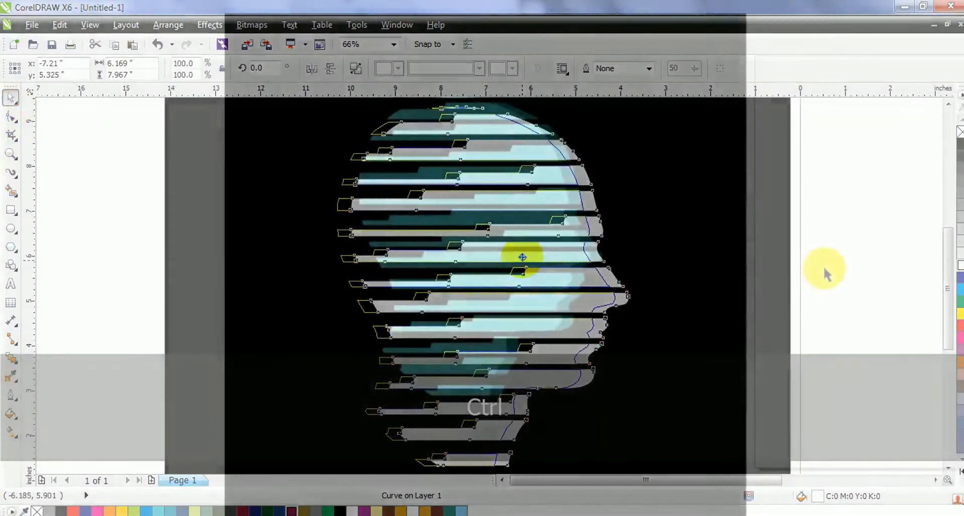